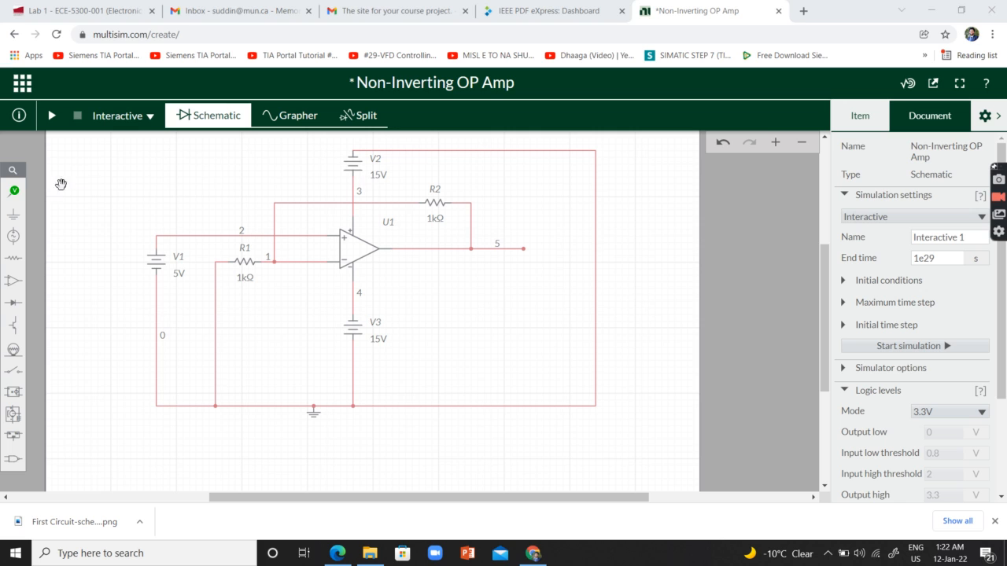
- Place a voltage probe on the op-amp output wire with its reference on the ground wire, and run the simulation briefly
click(17, 191)
click(68, 220)
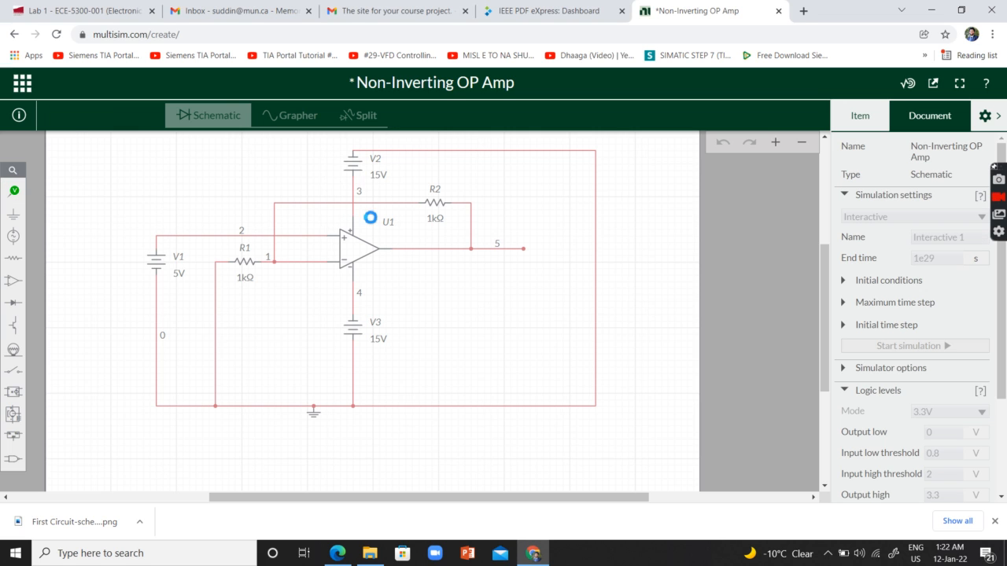
click(493, 242)
click(476, 265)
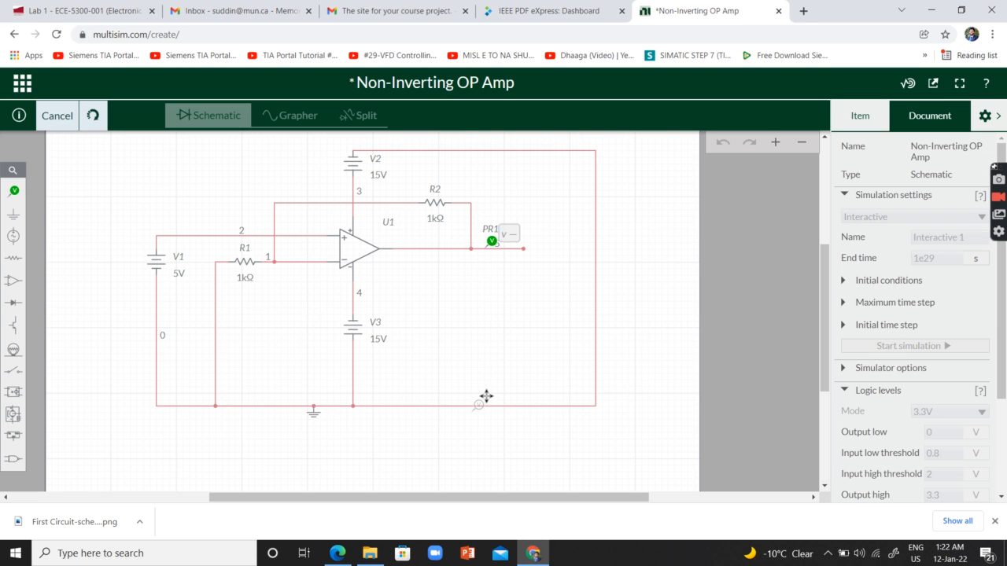
click(482, 395)
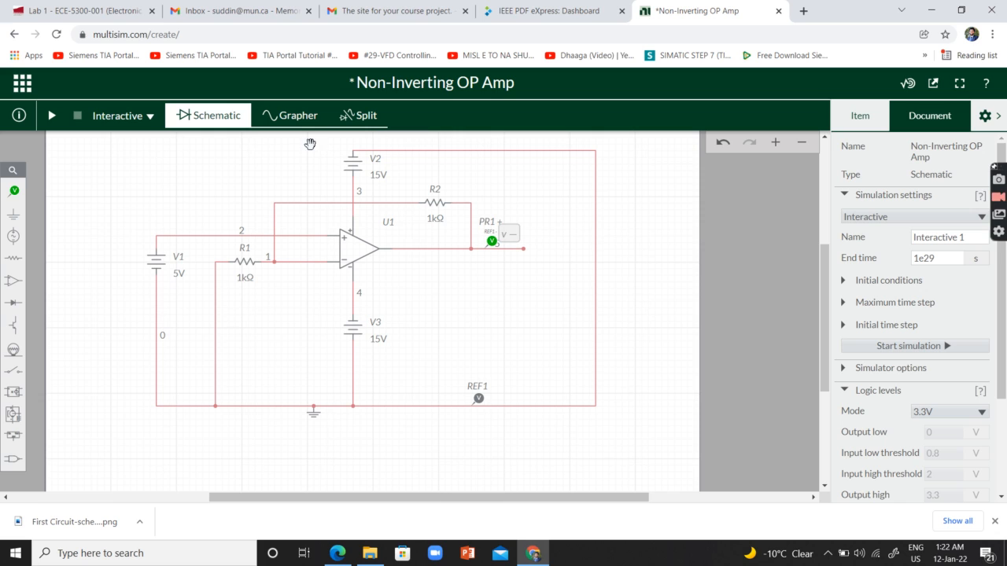
click(53, 116)
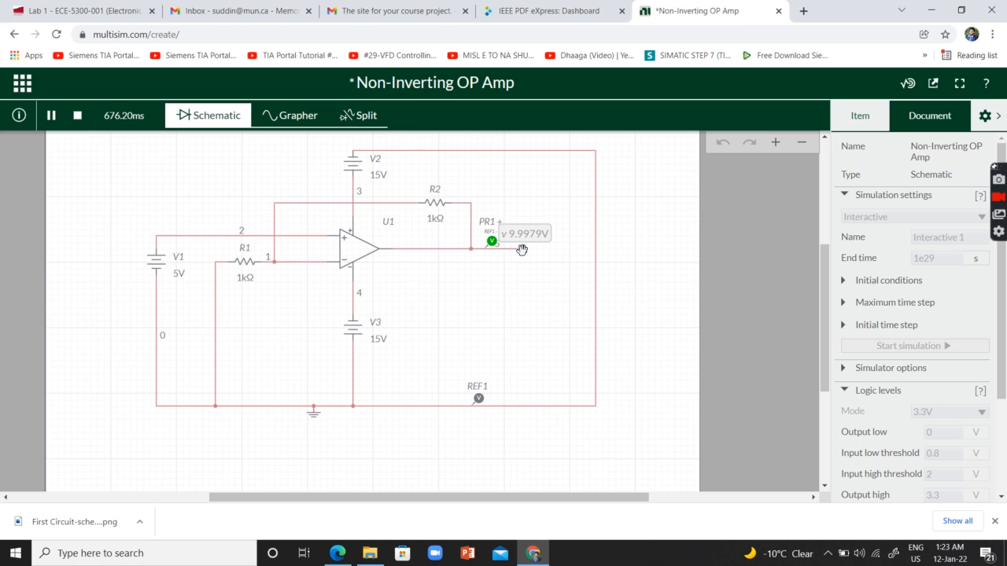
click(78, 116)
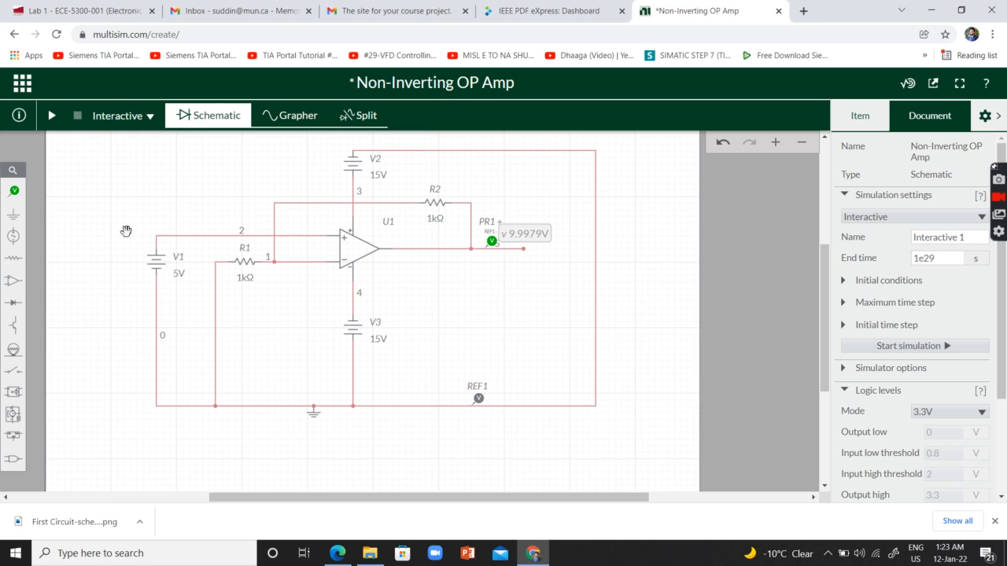
- Set the input source V1's voltage to 8 V
click(157, 265)
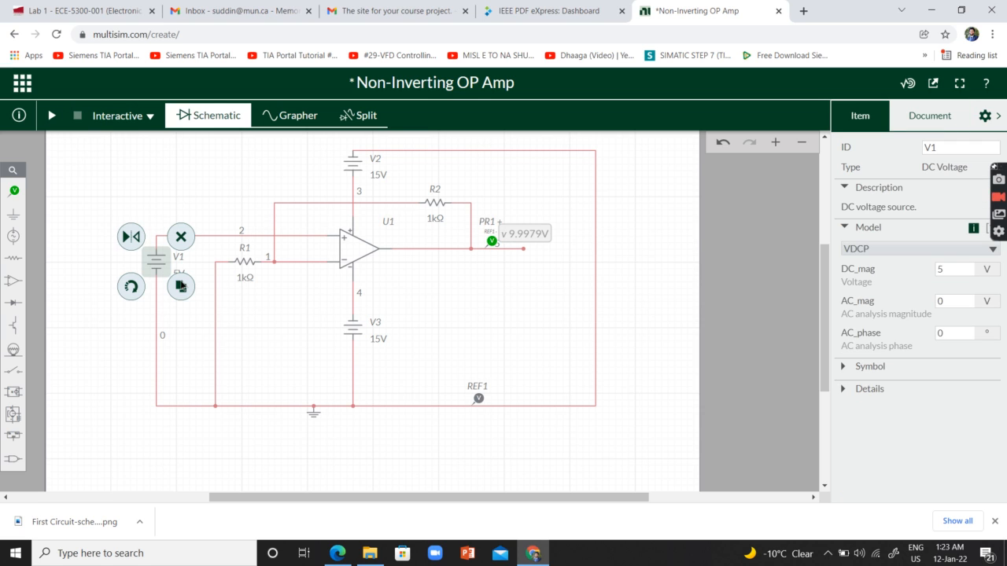
click(180, 273)
drag(163, 340, 200, 340)
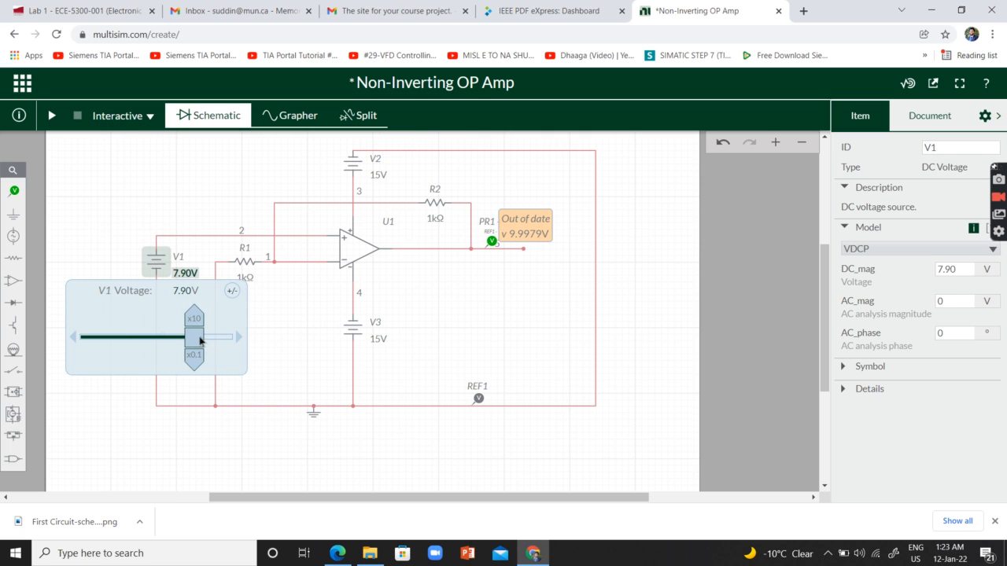
click(90, 224)
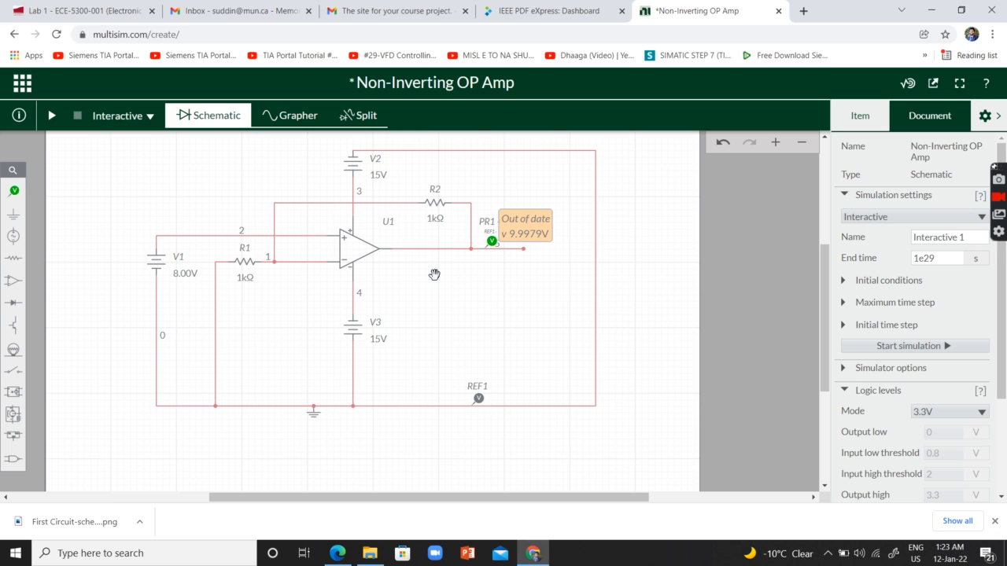
- Check the voltage settings of supplies V2 and V3, and run the interactive simulation long enough to read the output probe
click(353, 166)
click(380, 175)
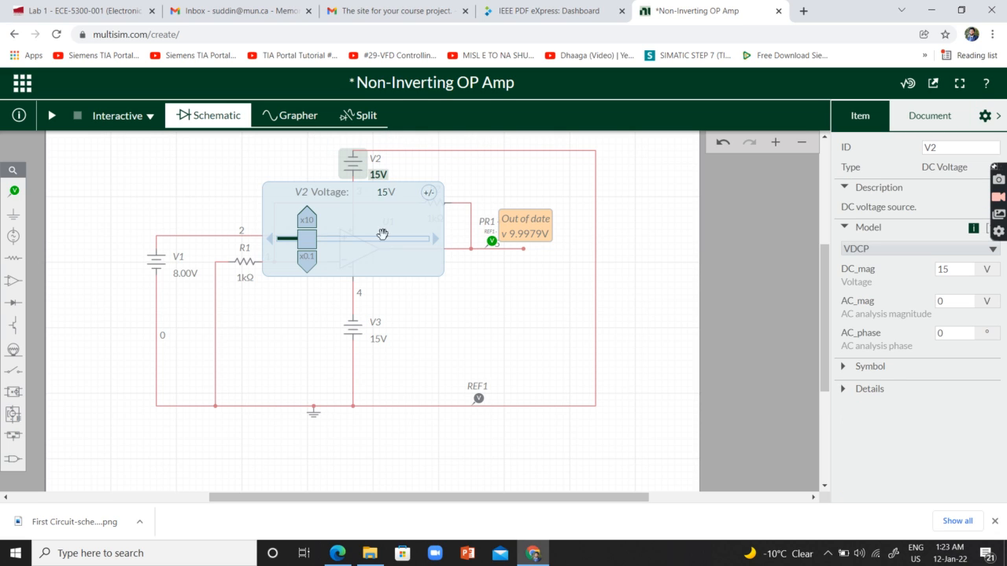
click(378, 338)
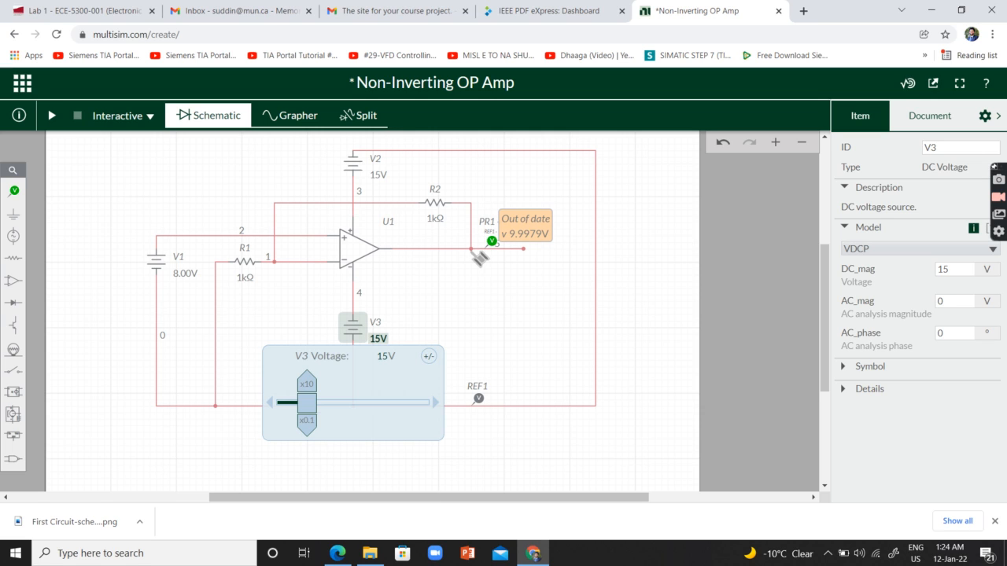
click(93, 174)
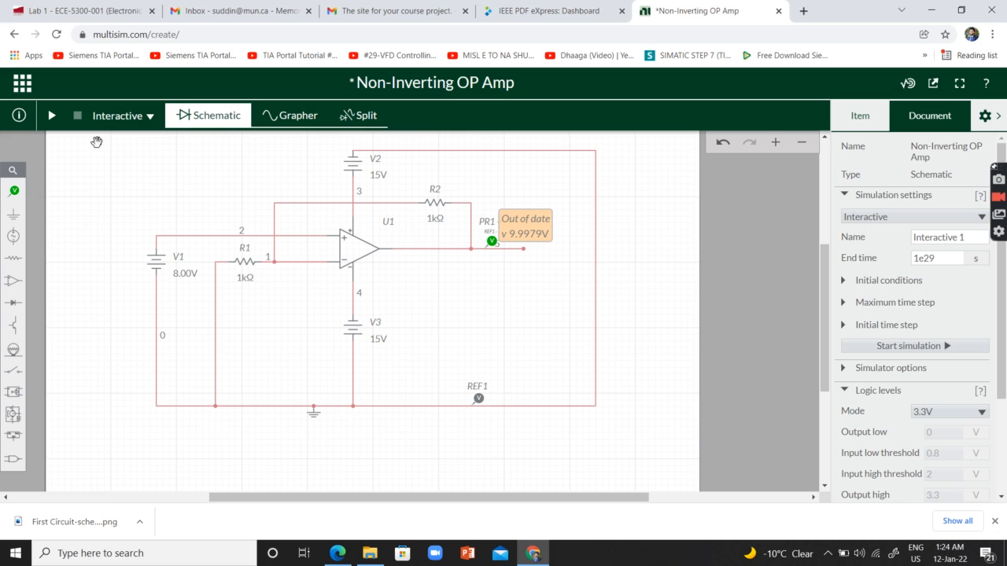
click(52, 116)
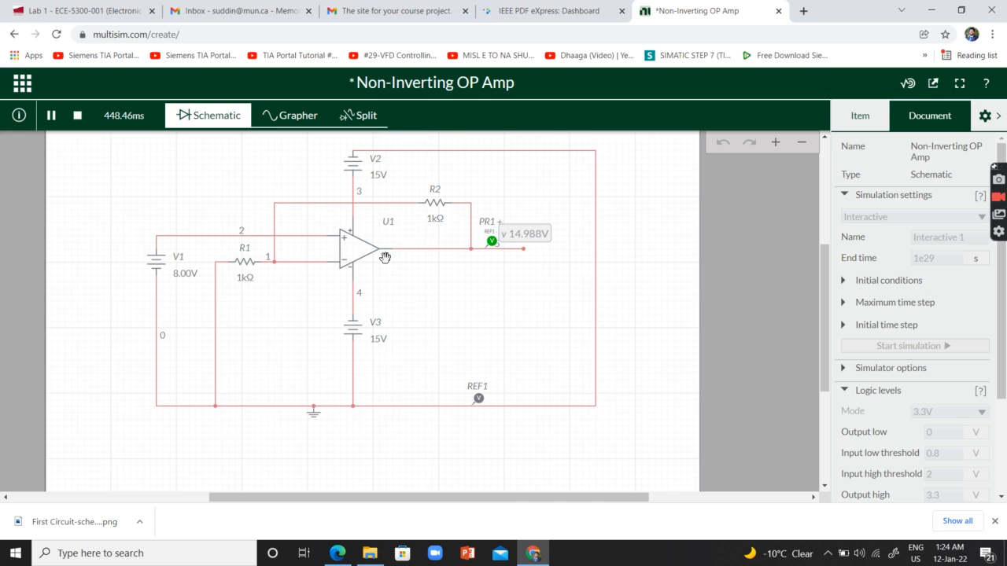
click(76, 115)
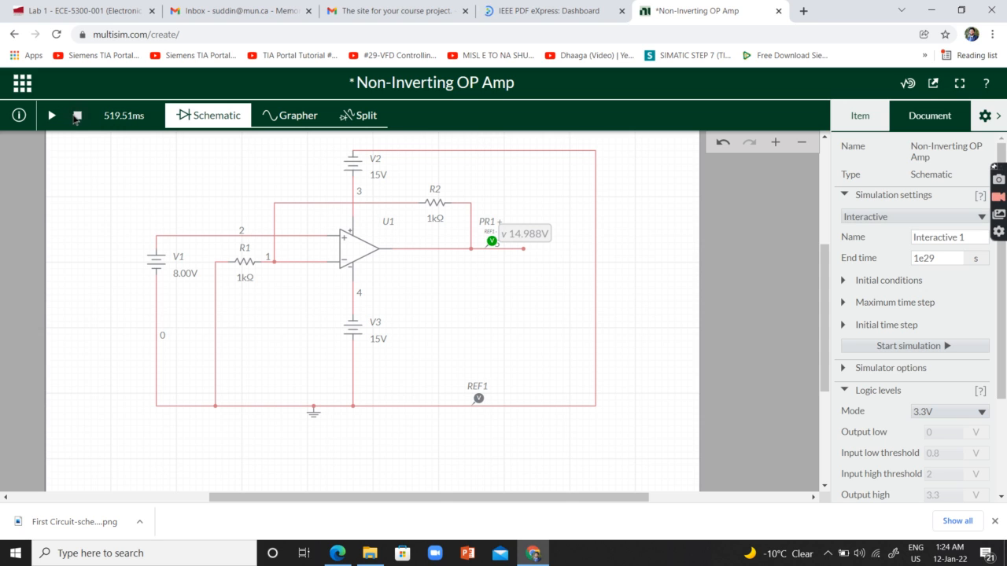
- Set the input source V1's voltage to 9 V, and run and stop the interactive simulation
click(155, 263)
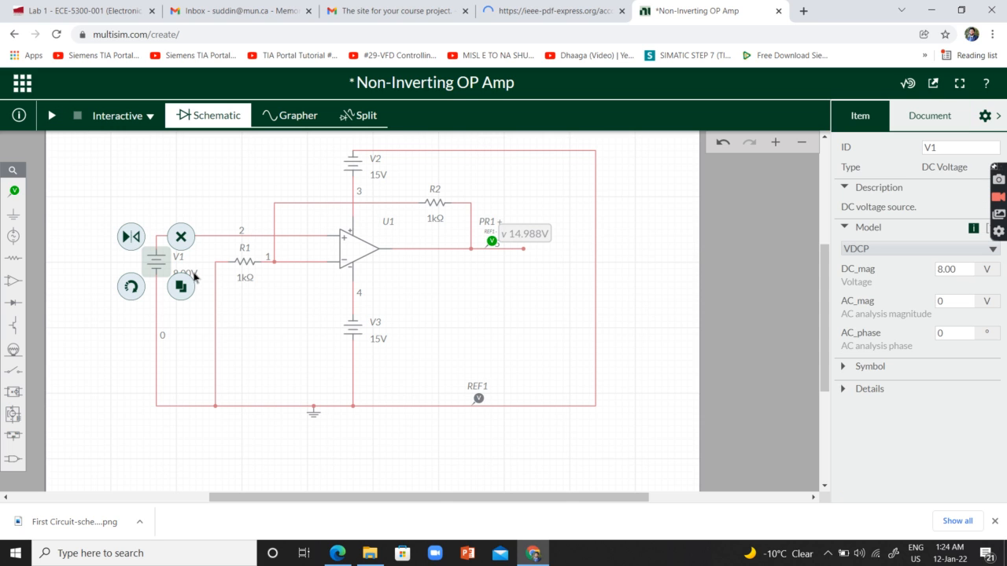
click(192, 274)
drag(203, 340, 207, 340)
click(241, 343)
click(241, 343)
click(105, 157)
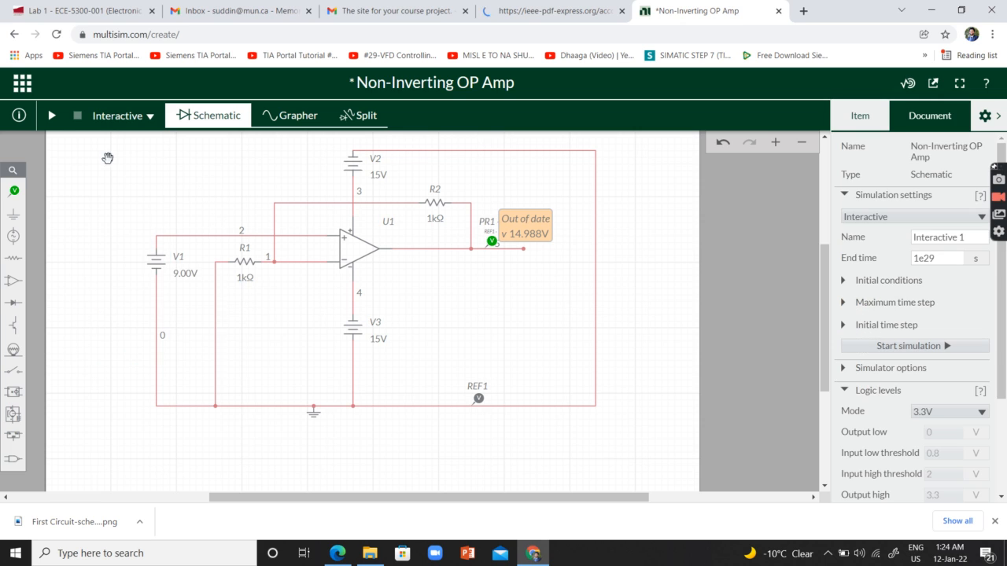
click(52, 116)
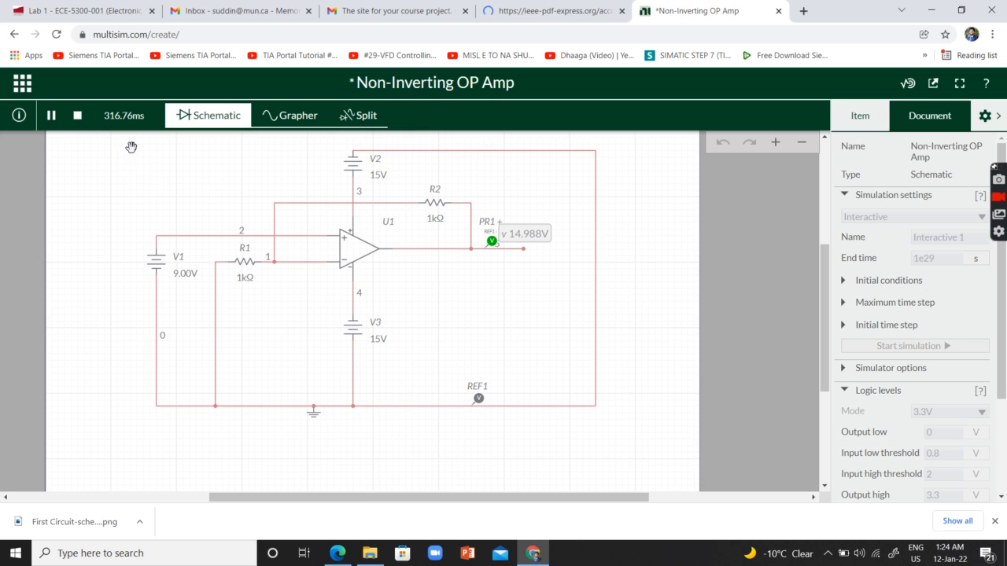
click(78, 116)
- Set the voltage of the op-amp's upper supply V2 to 20 V
click(359, 171)
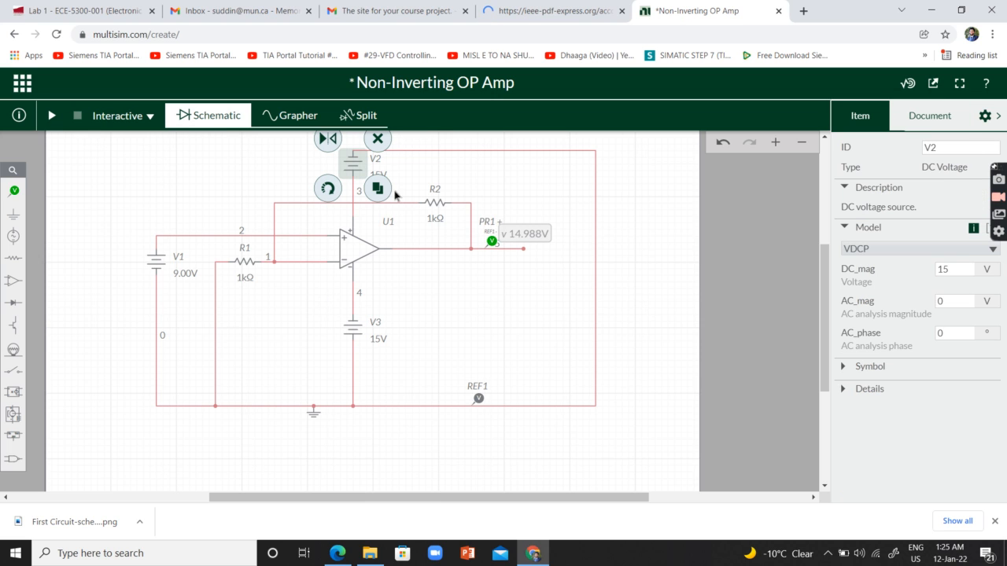
click(379, 175)
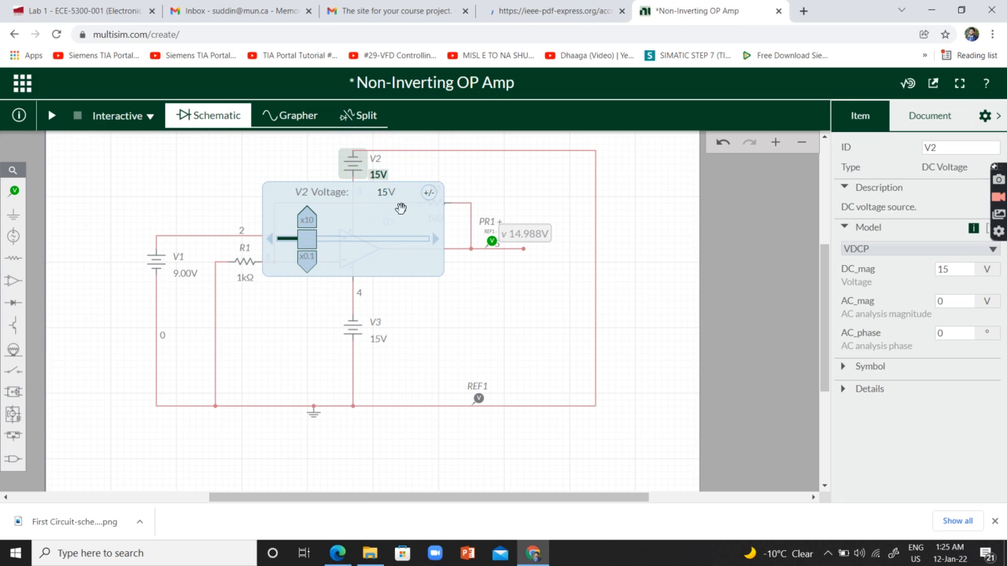
click(433, 244)
click(385, 195)
text(2V)
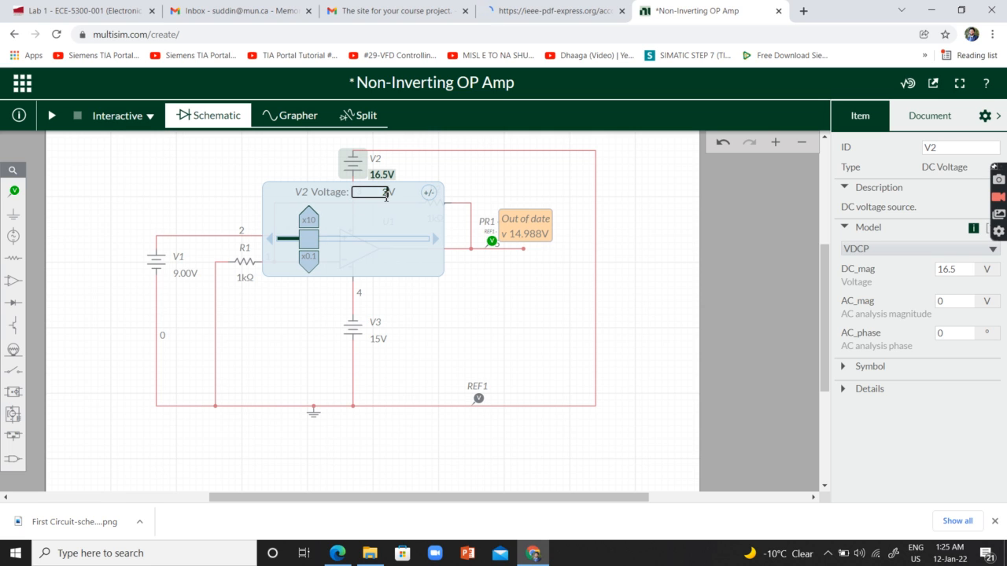
text(0)
click(480, 339)
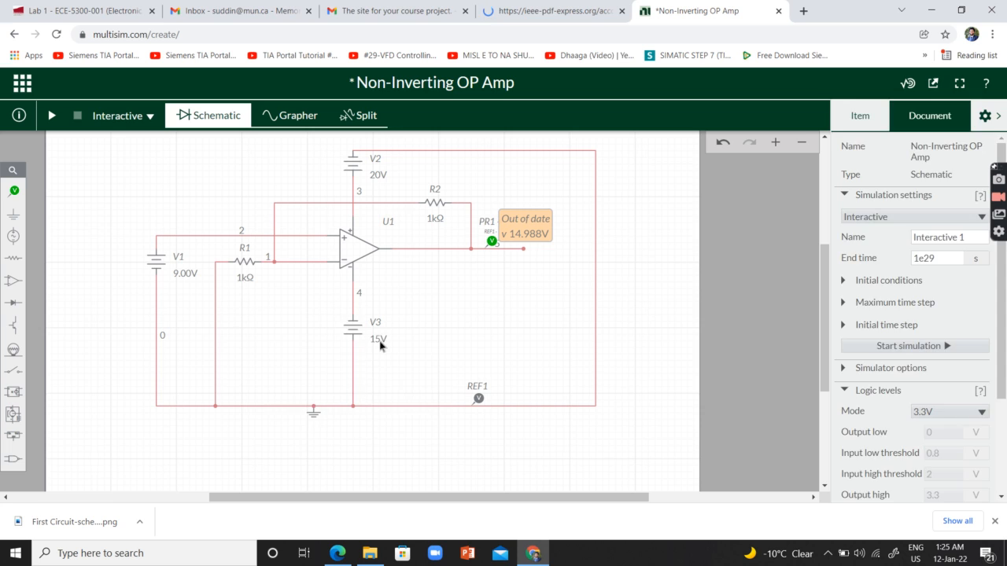
- Set the voltage of the op-amp's lower supply V3 to 20 V and start the interactive simulation
click(380, 344)
click(385, 357)
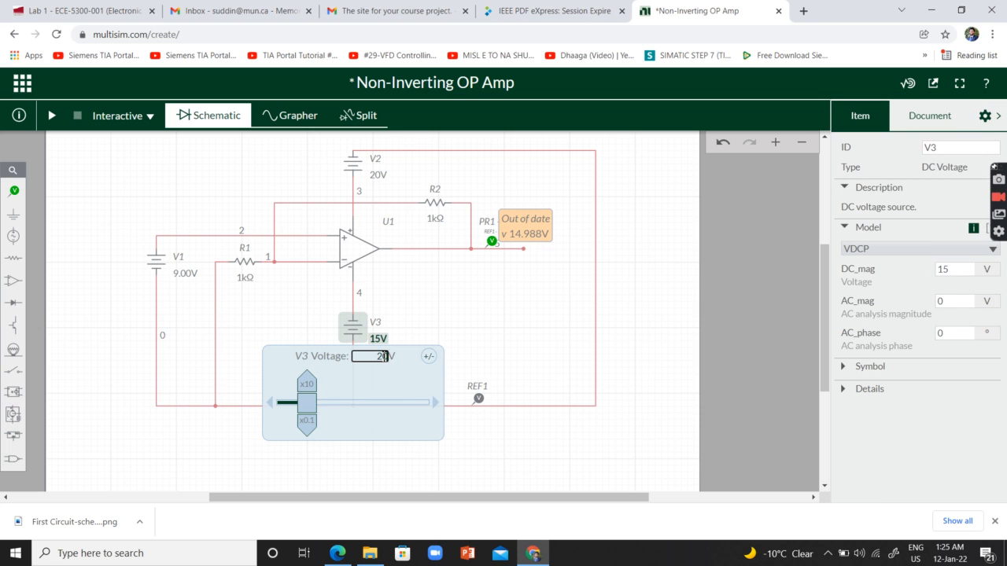
click(504, 293)
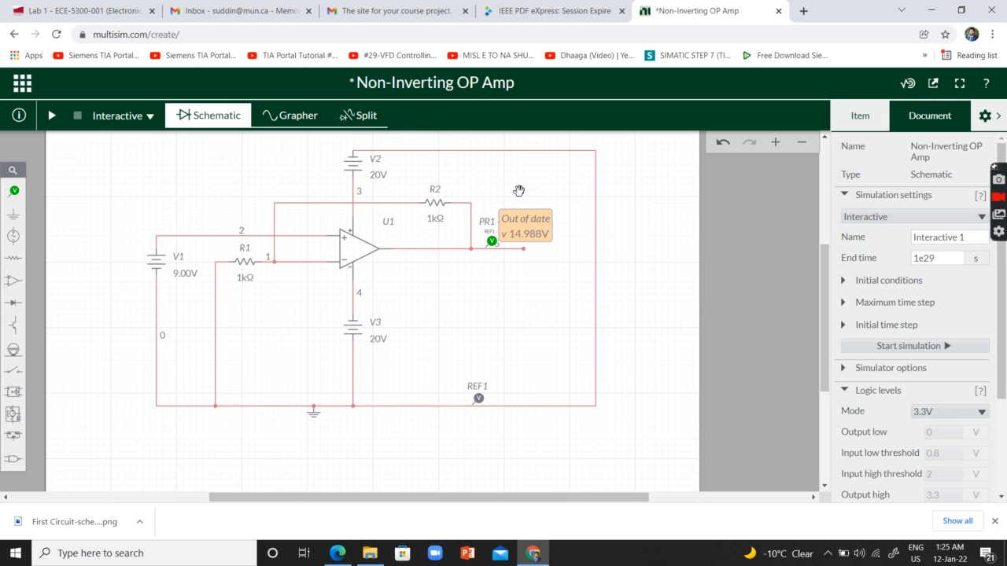
click(51, 116)
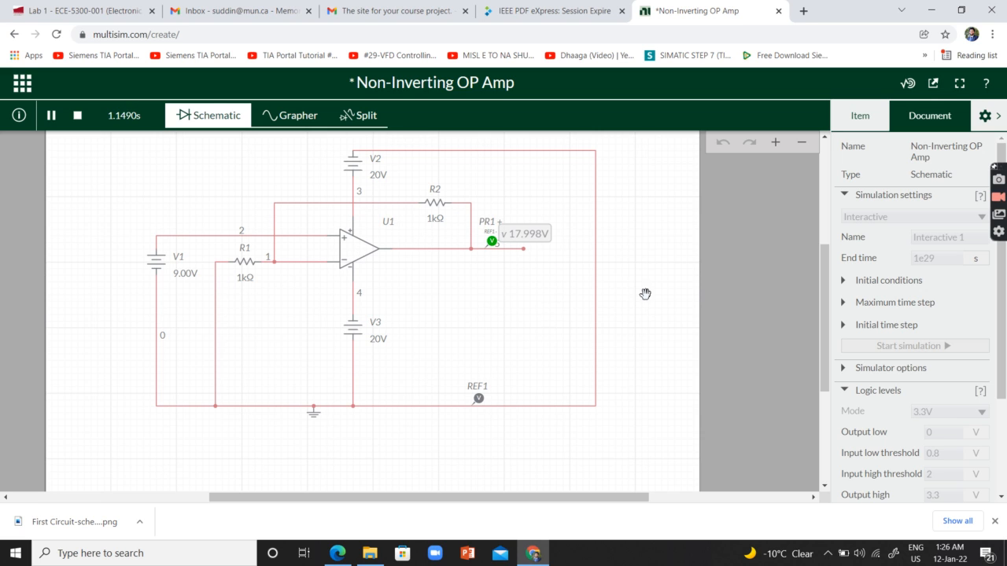
- Switch to Microsoft Edge and read the non-inverting op-amp tasks D and E in lab Online - 01.pdf
click(339, 555)
scroll(504, 348, down, 2)
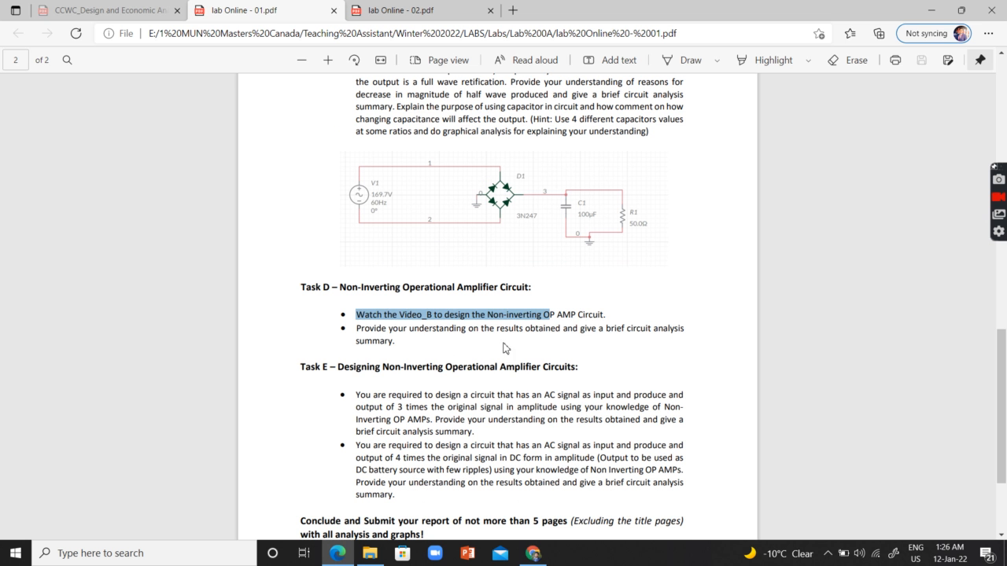